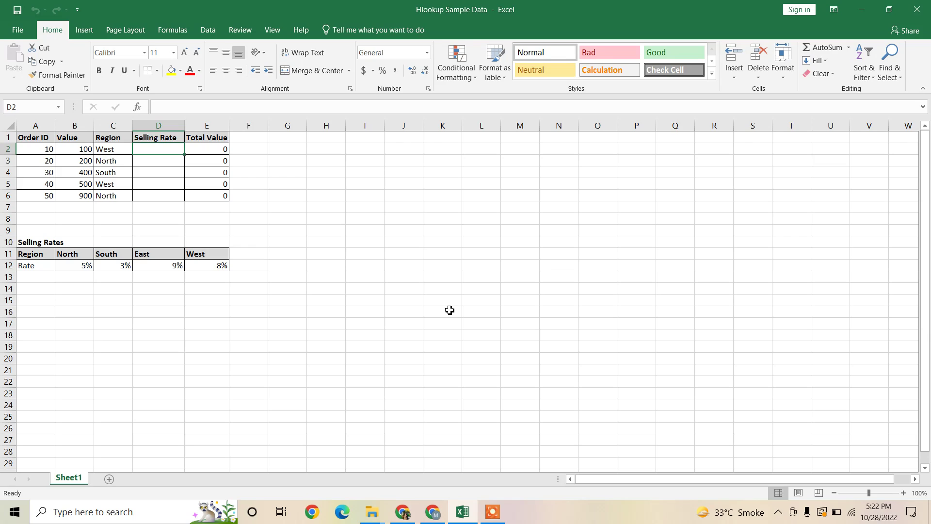
Step: Examine the order table's headers, the first order's row and the values in the Region column
key(Left)
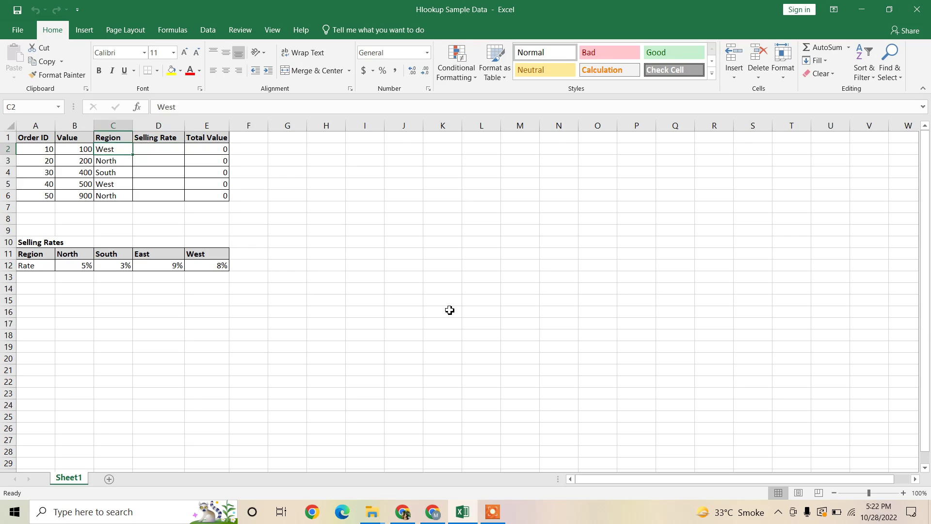
key(Left)
key(Right)
key(Right)
key(Left)
key(Left)
key(Left)
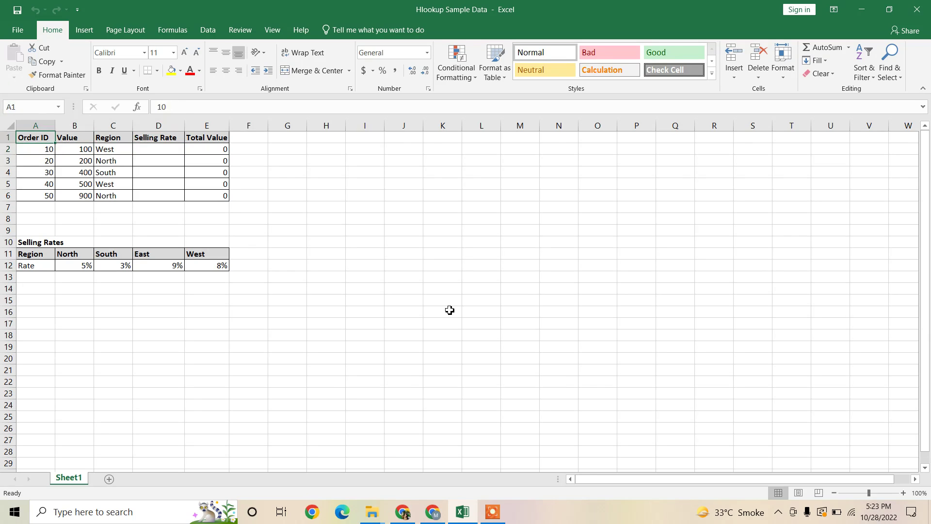
key(Up)
key(Right)
key(Right)
key(Left)
key(Left)
key(Right)
key(Right)
key(Right)
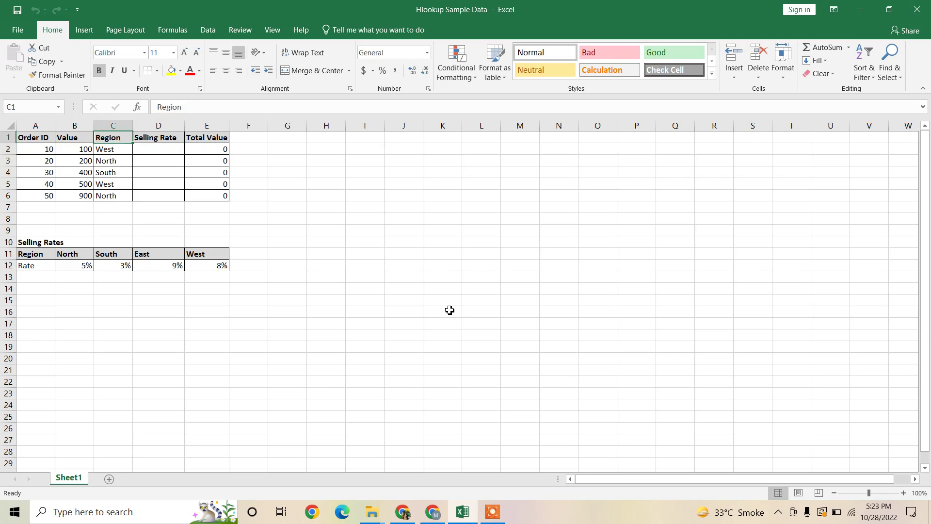
key(Down)
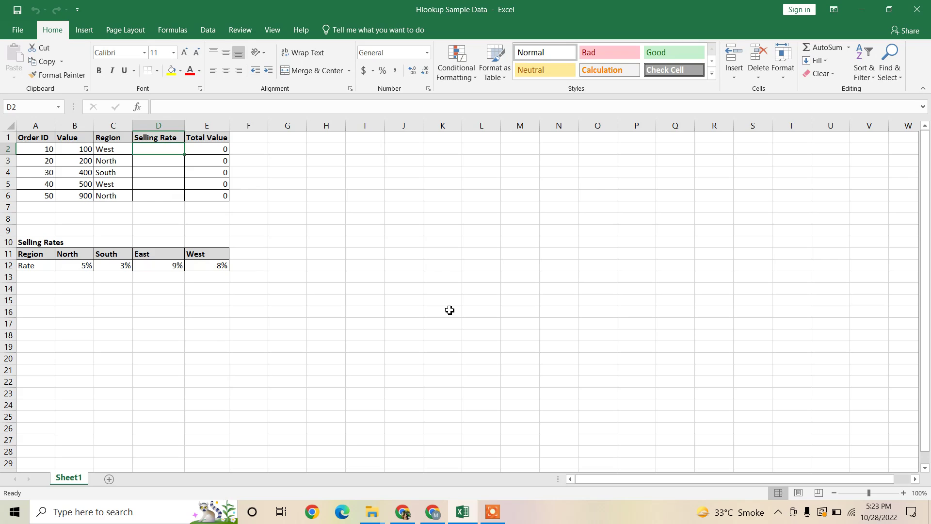
key(Left)
key(Up)
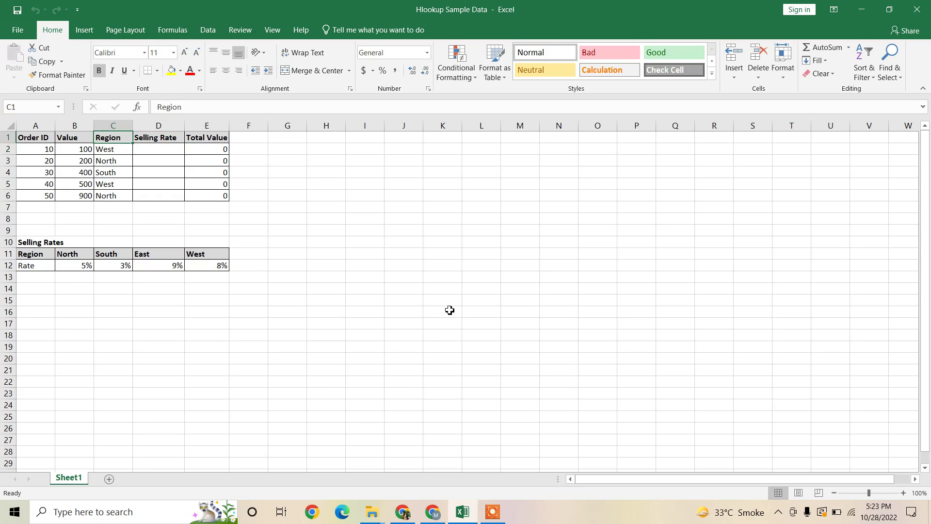
key(shift+Down)
key(shift+Down)
key(Down)
key(Down)
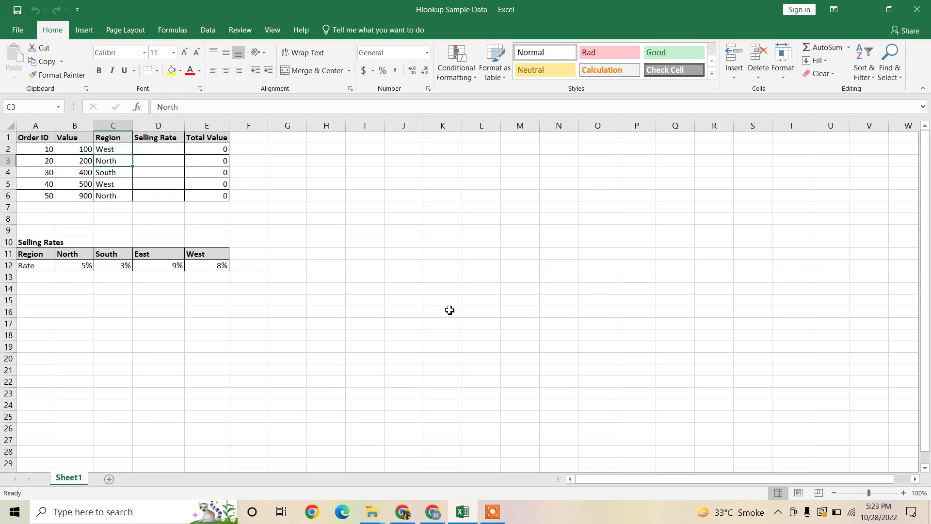
Step: Examine the regions and rates in the Selling Rates table in rows 11 and 12
key(Down)
key(Down)
key(Down)
key(Down)
key(Left)
key(Down)
key(Left)
key(Down)
key(Down)
key(Down)
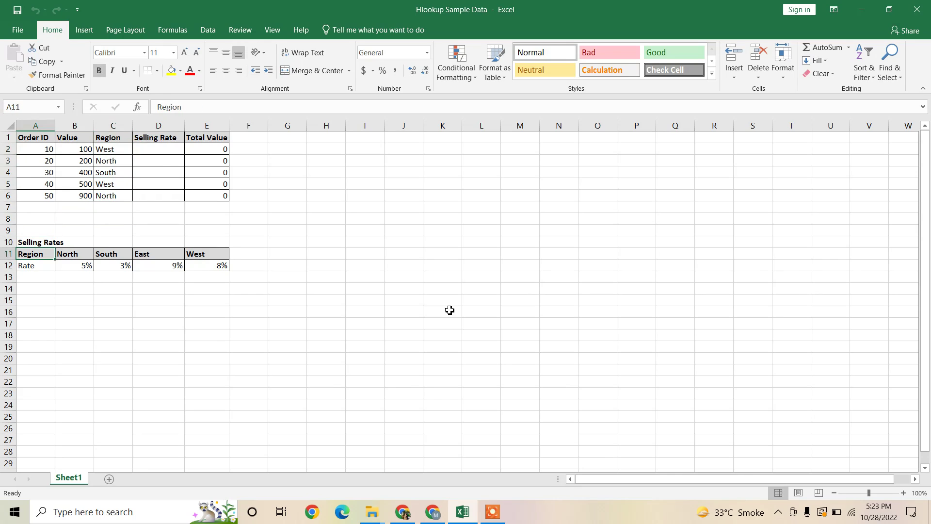
key(shift+Right)
key(shift+Right)
key(shift+Right)
key(shift+Down)
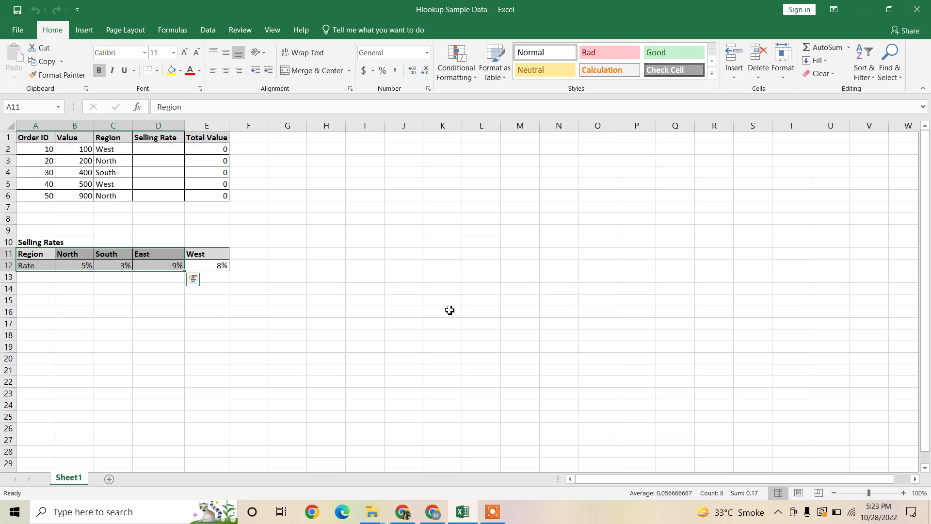
Step: Select cell D2, the Selling Rate cell of the first order
key(Up)
key(Up)
key(Up)
key(Up)
key(Up)
key(Up)
key(Up)
key(Up)
key(Up)
key(Up)
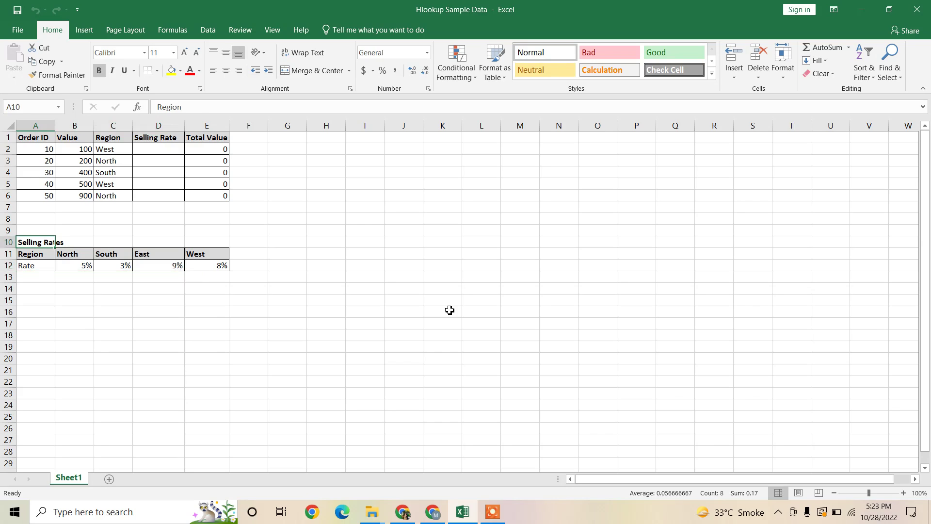
key(Right)
key(Right)
key(Right)
key(Down)
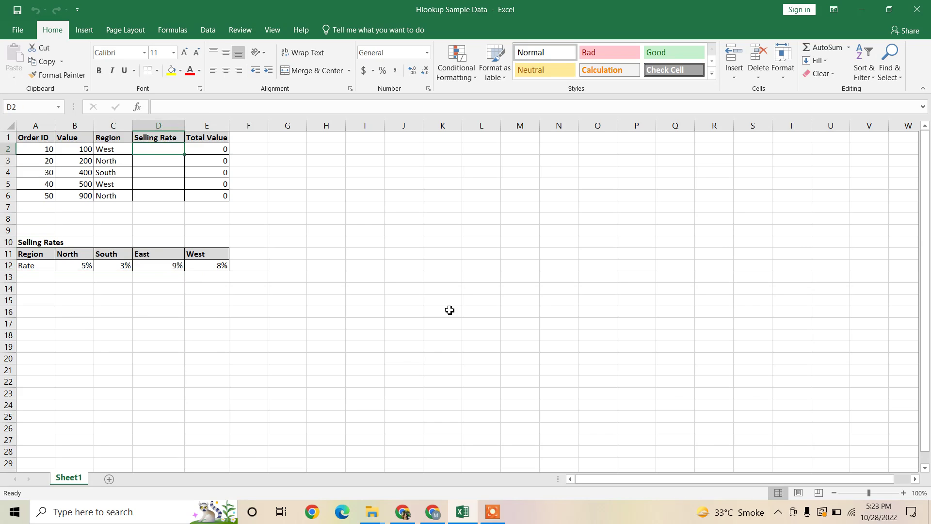
text(=)
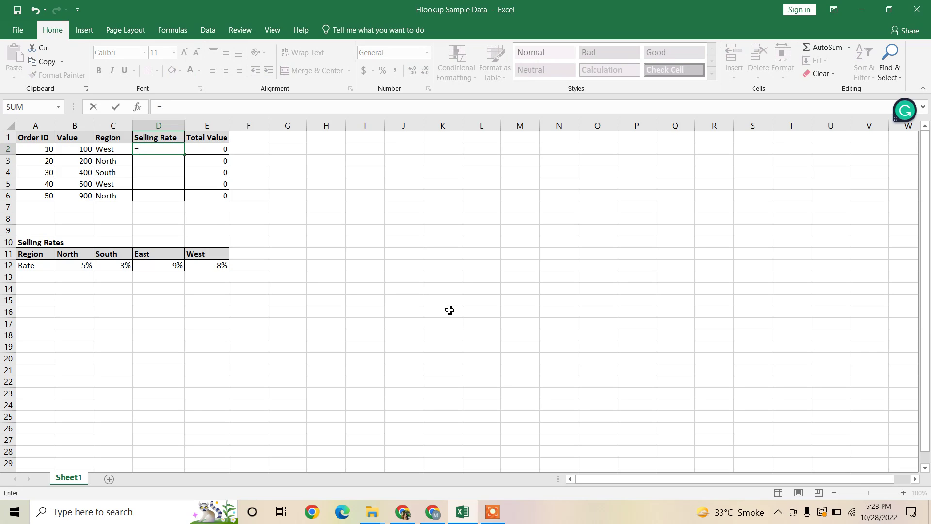
key(Left)
key(Left)
key(Right)
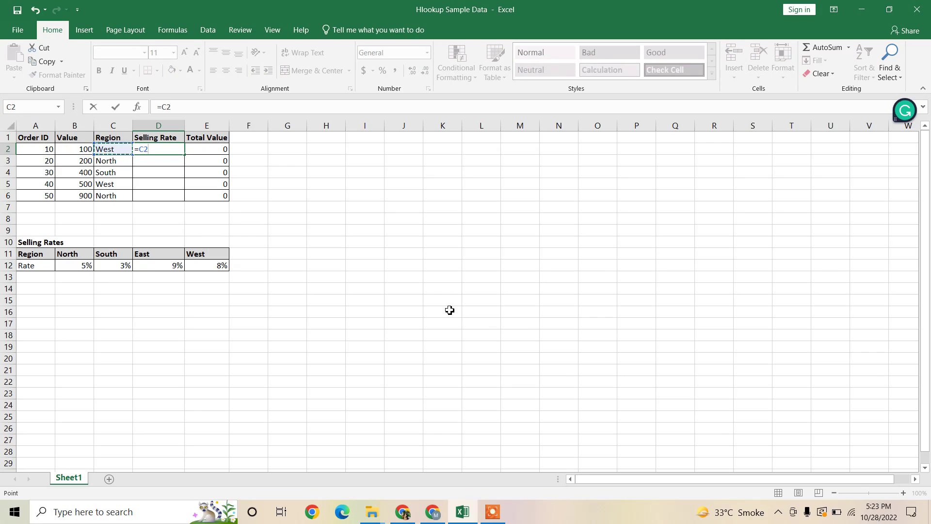
key(Escape)
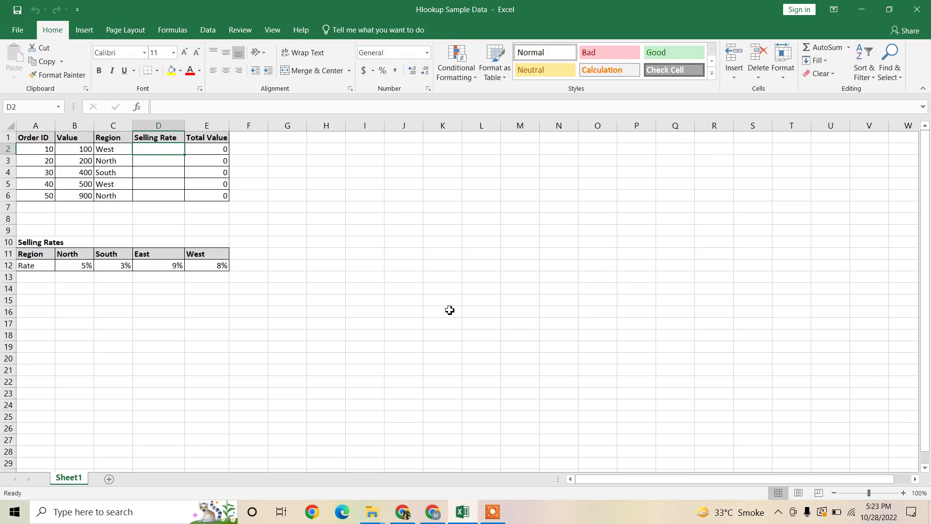
Step: Start an HLOOKUP formula in D2 with the region in C2 as its lookup value
text(=)
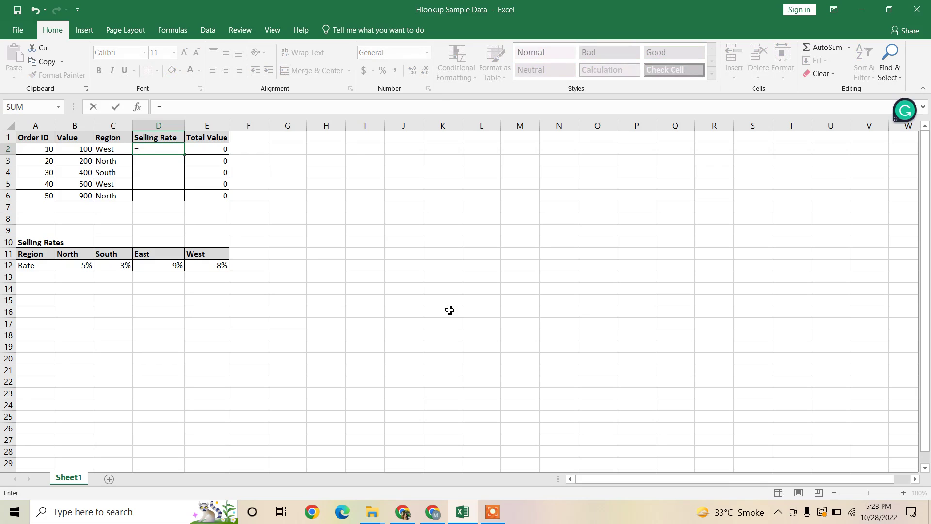
text(hlo)
key(Tab)
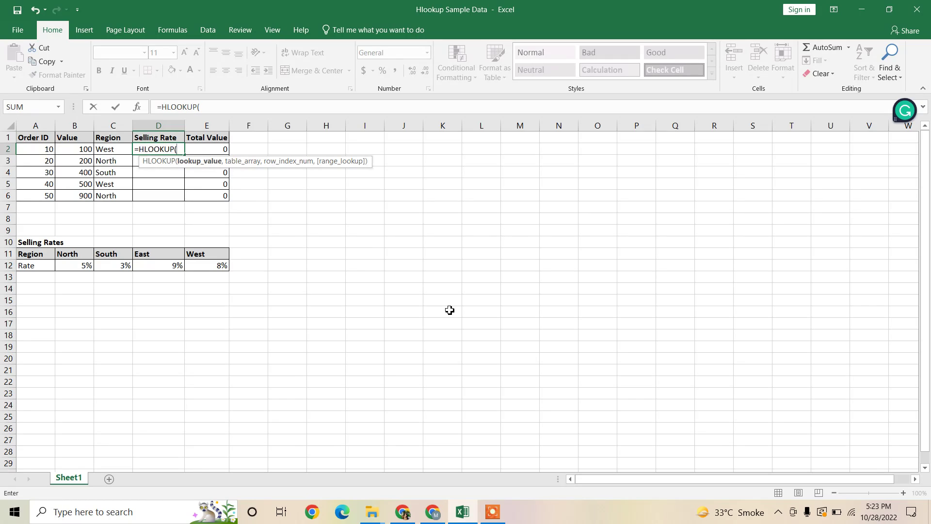
key(Left)
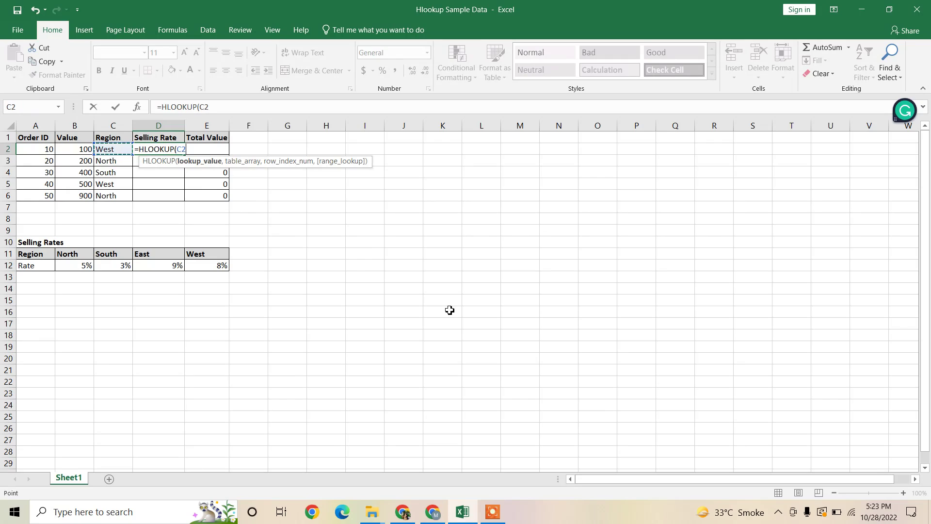
text(,)
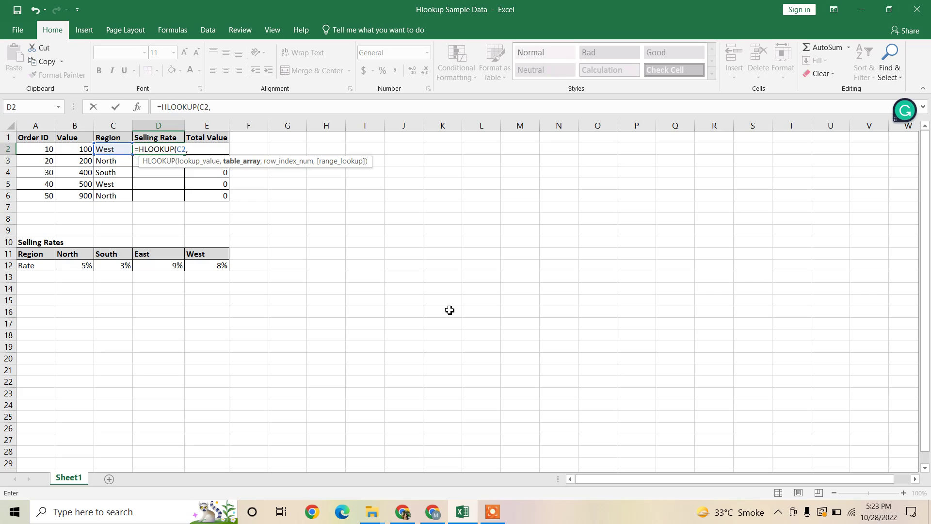
click(72, 253)
key(shift+Down)
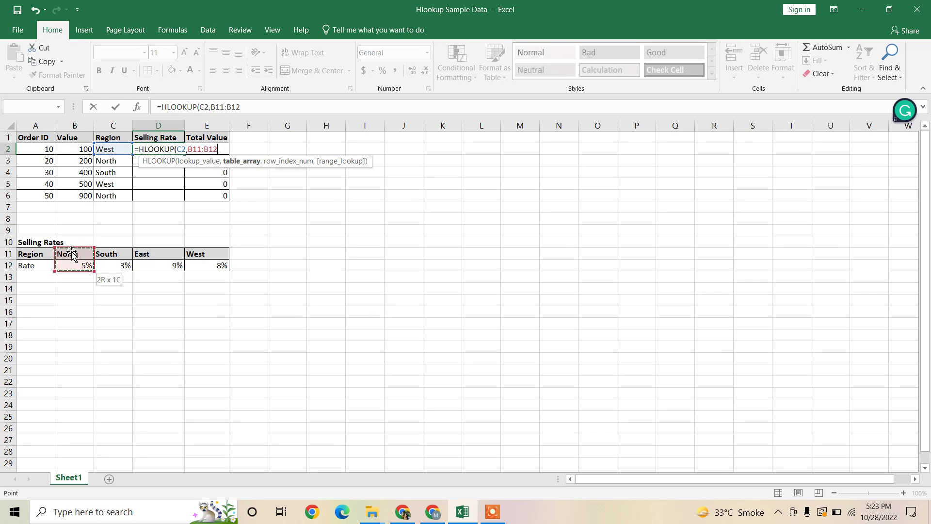
key(shift+Right)
key(shift+Right)
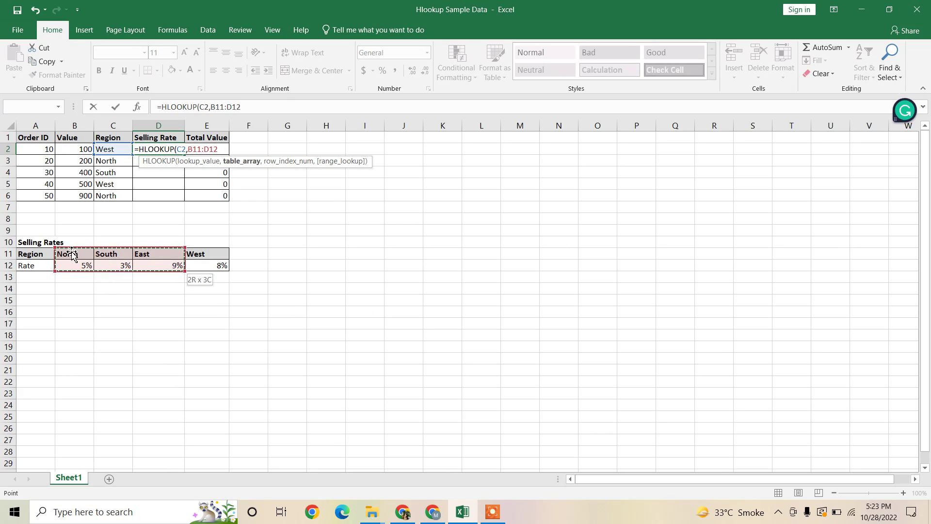
Step: Set the HLOOKUP table array to B11:E12 and the row index to 2, completing D2 as =HLOOKUP(C2,B11:E12,2)
click(72, 252)
key(Left)
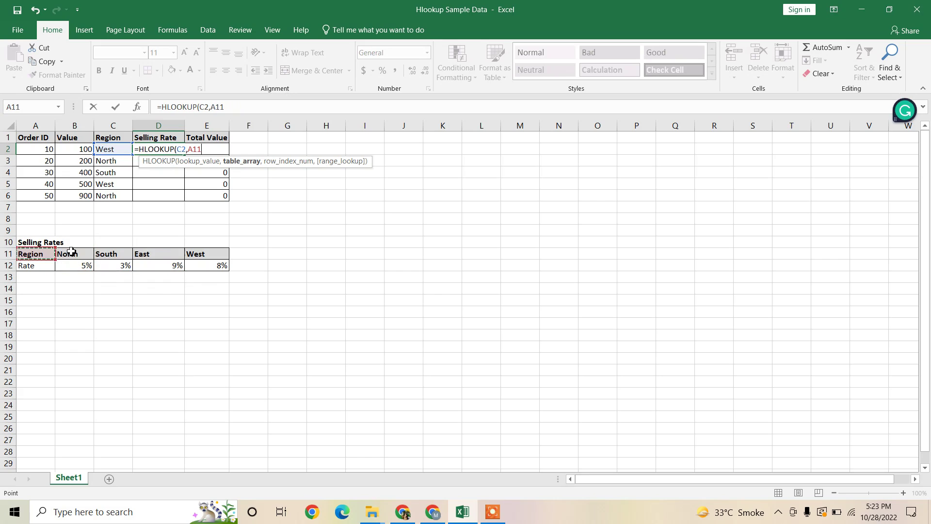
key(Down)
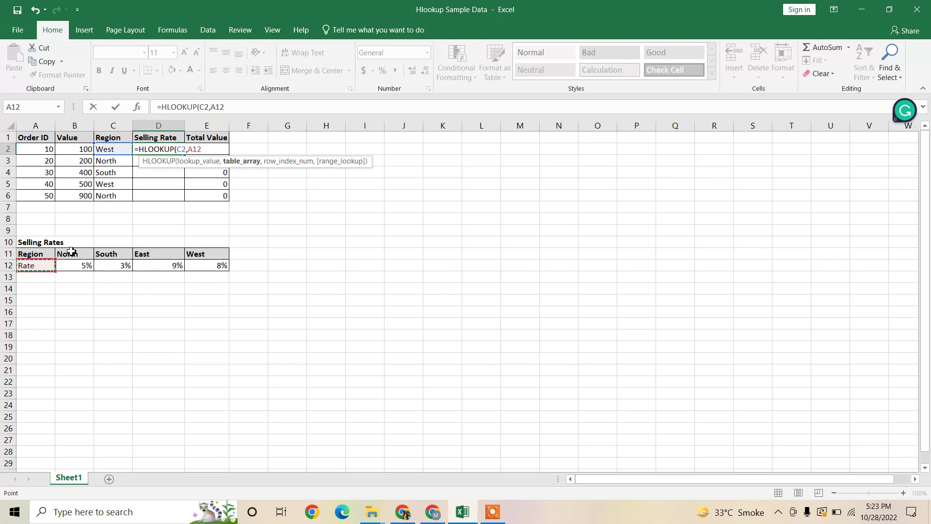
key(Right)
key(Up)
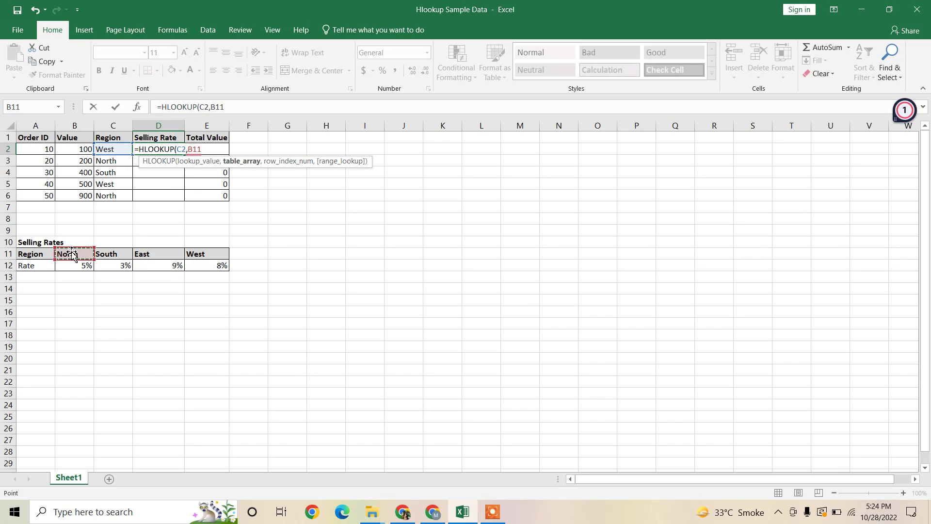
key(Down)
key(shift+Right)
key(shift+Right)
key(shift+Right)
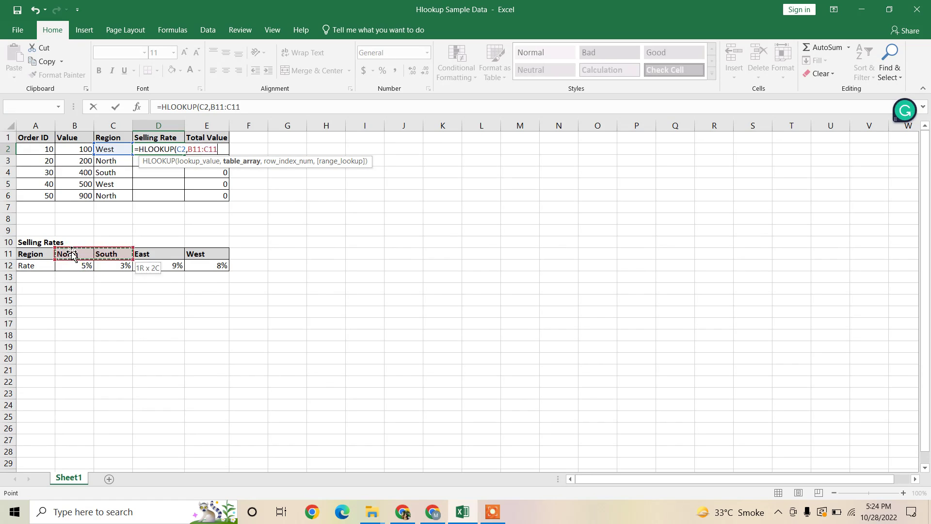
key(shift+Down)
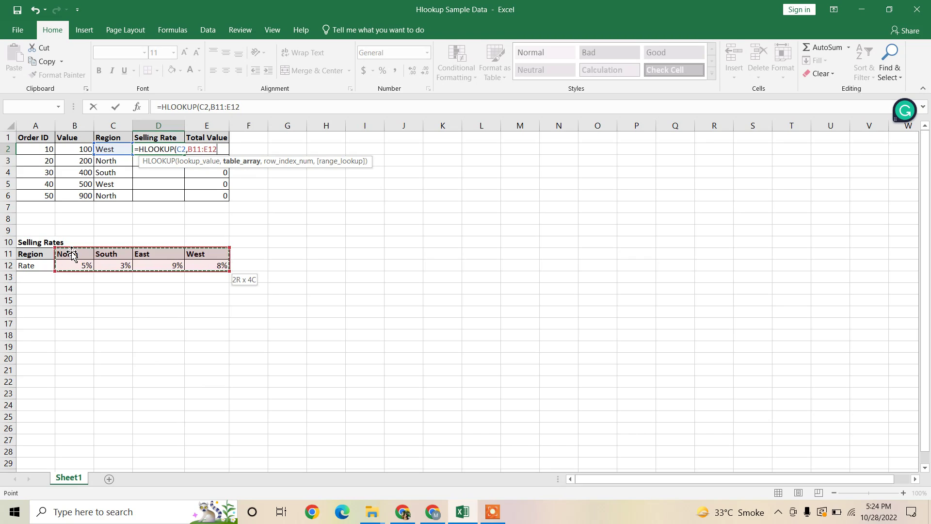
text(,)
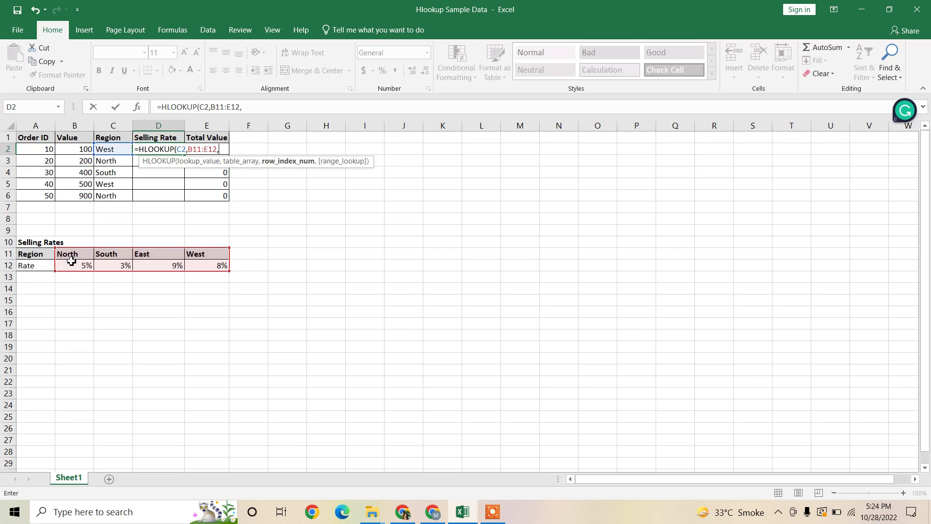
text(2))
key(Return)
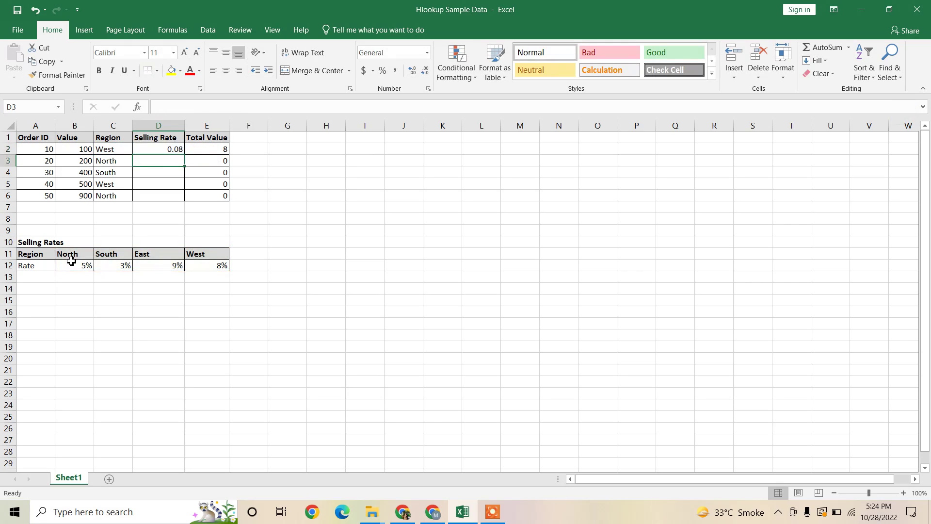
key(Up)
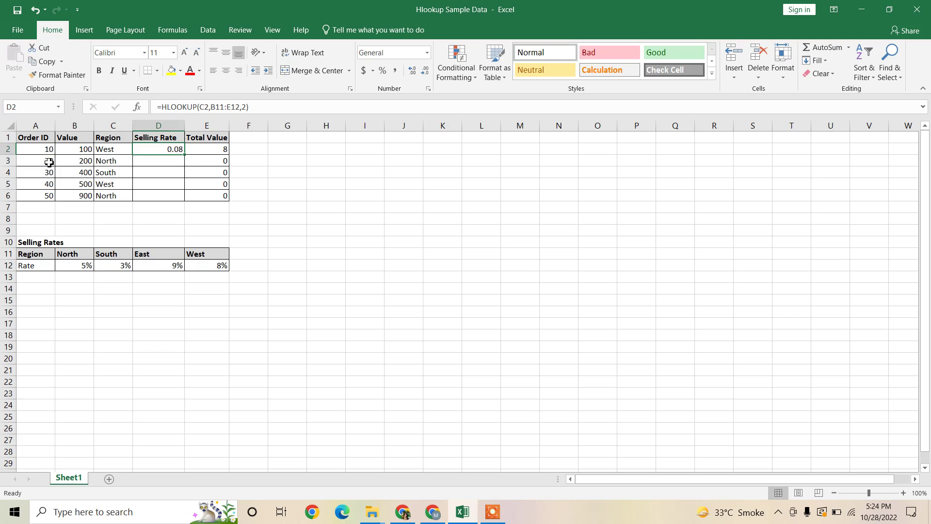
click(212, 107)
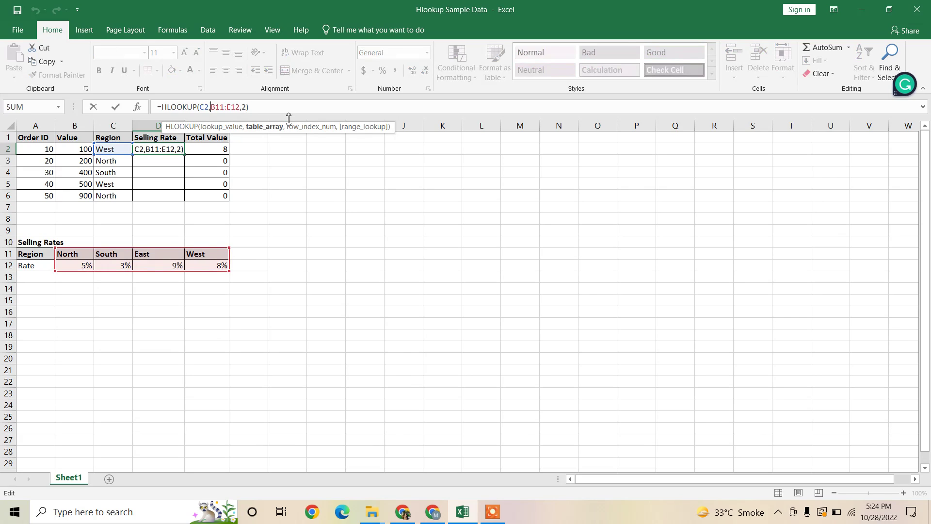
key(shift+Right)
key(shift+Right)
key(shift+Right)
key(shift+Right)
key(shift+Right)
key(shift+Right)
key(shift+Right)
key(alt+F4)
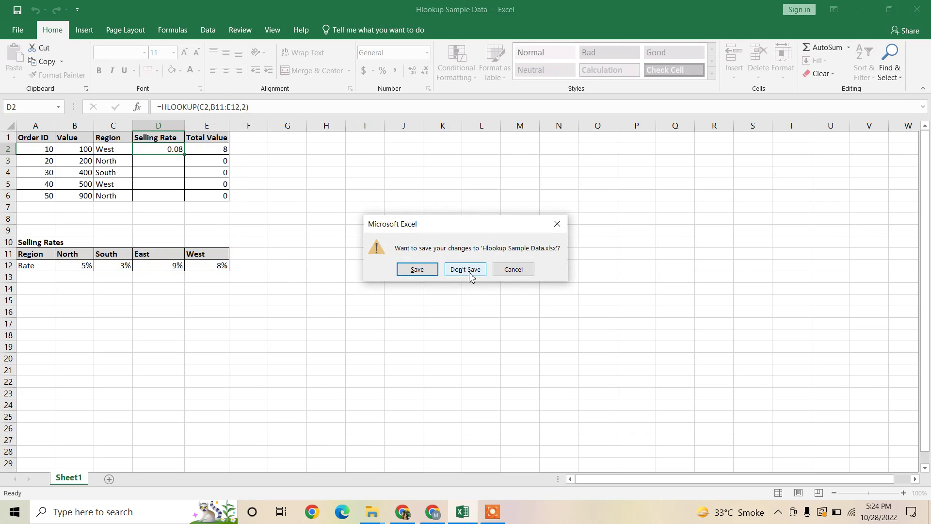
click(513, 269)
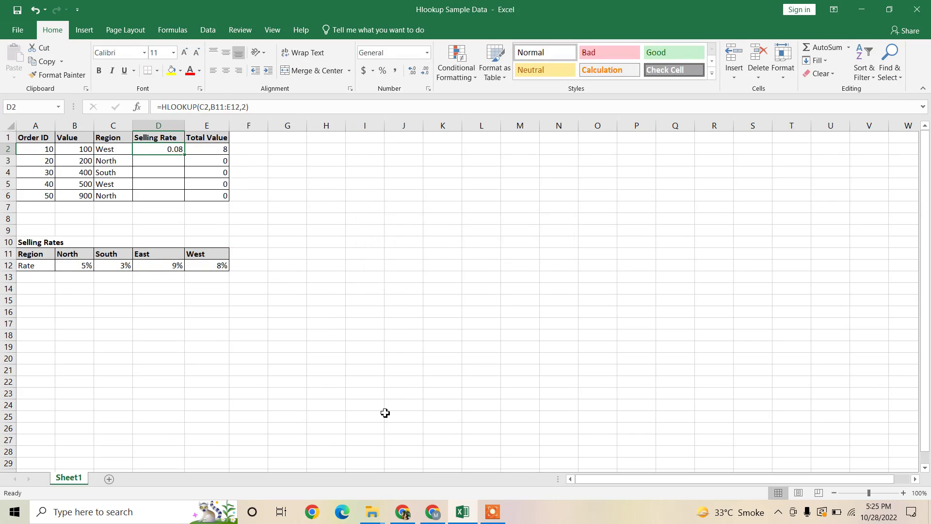
click(493, 512)
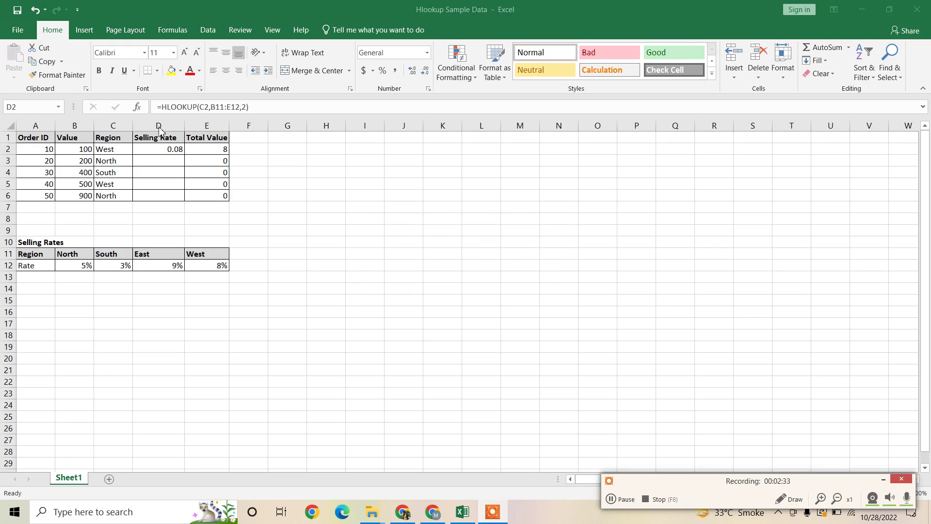
click(222, 105)
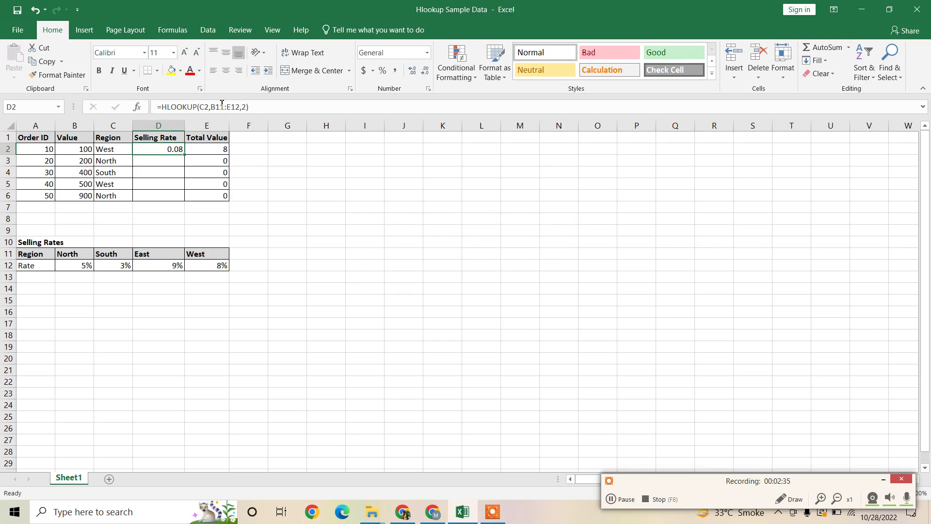
click(222, 105)
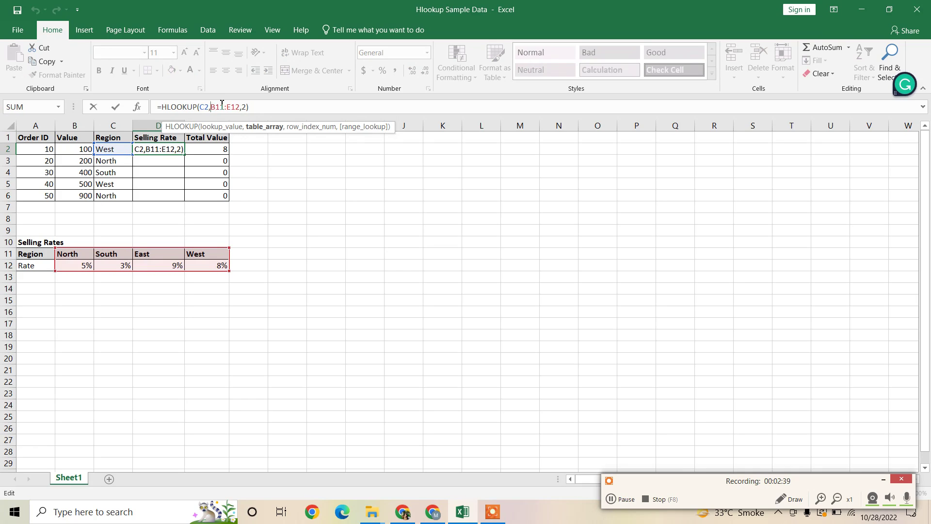
double_click(222, 106)
key(shift+Right)
key(shift+Right)
key(shift+Right)
key(shift+Right)
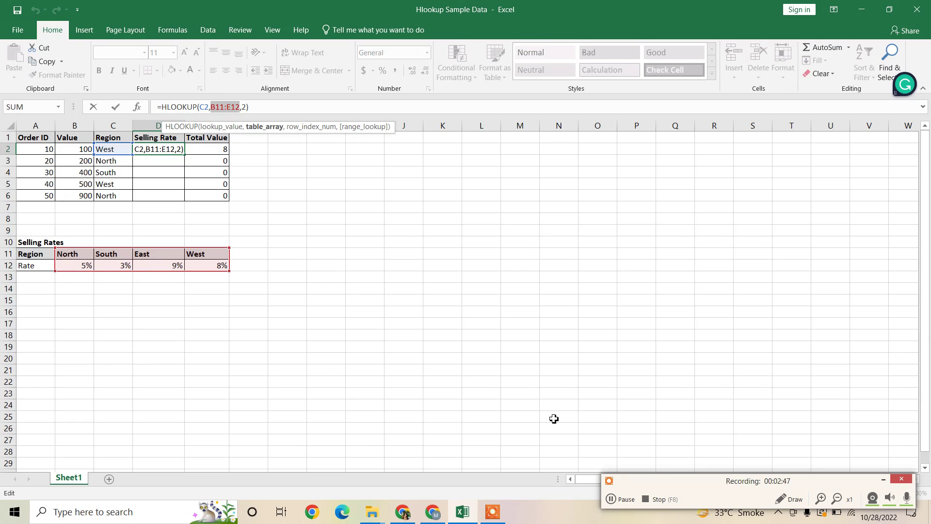
click(613, 501)
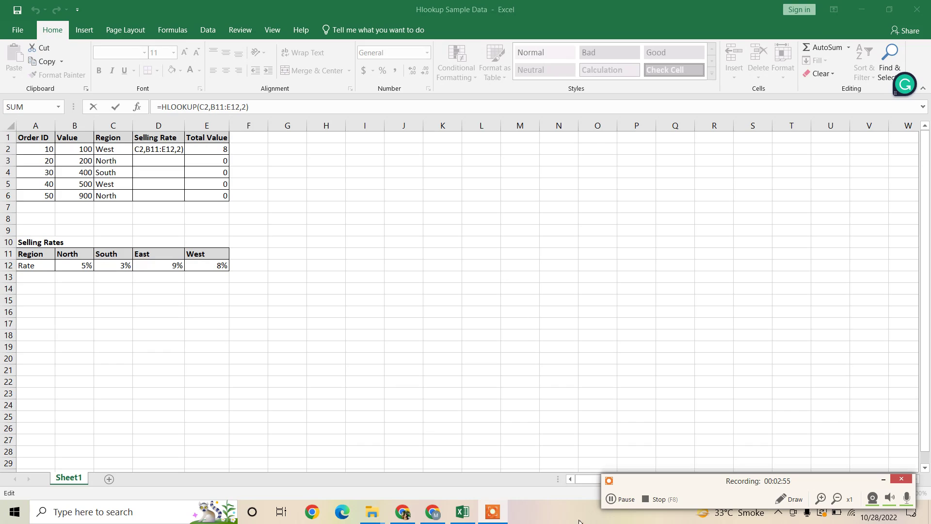
click(613, 503)
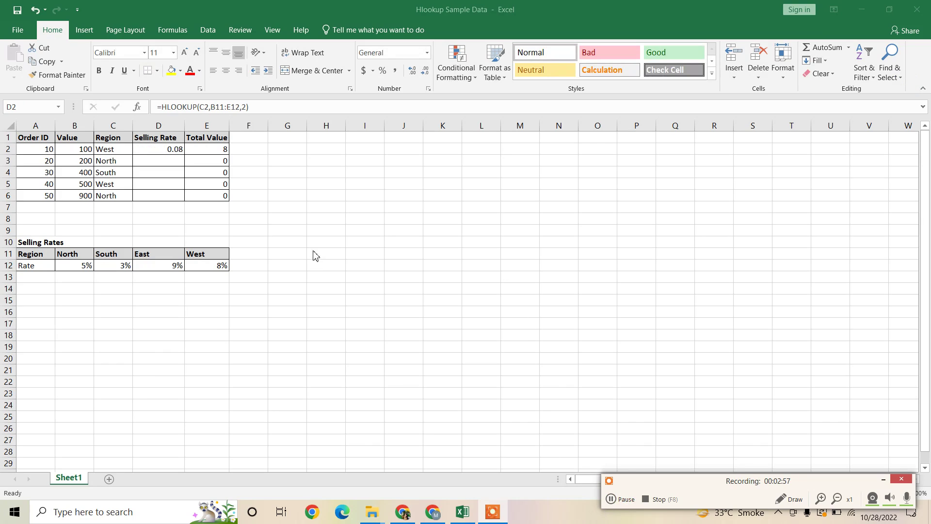
Step: Make the table array in D2's HLOOKUP formula absolute, so it reads =HLOOKUP(C2,$B$11:$E$12,2)
click(215, 104)
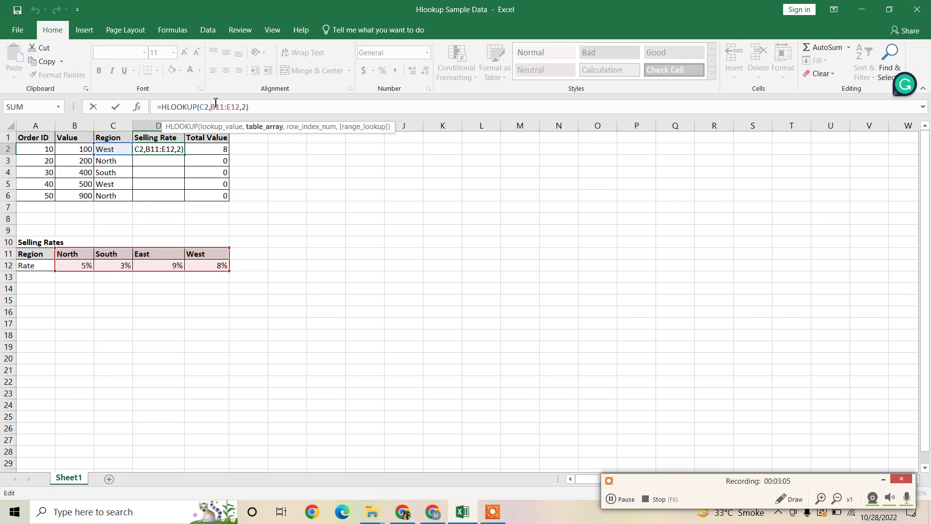
text($B$)
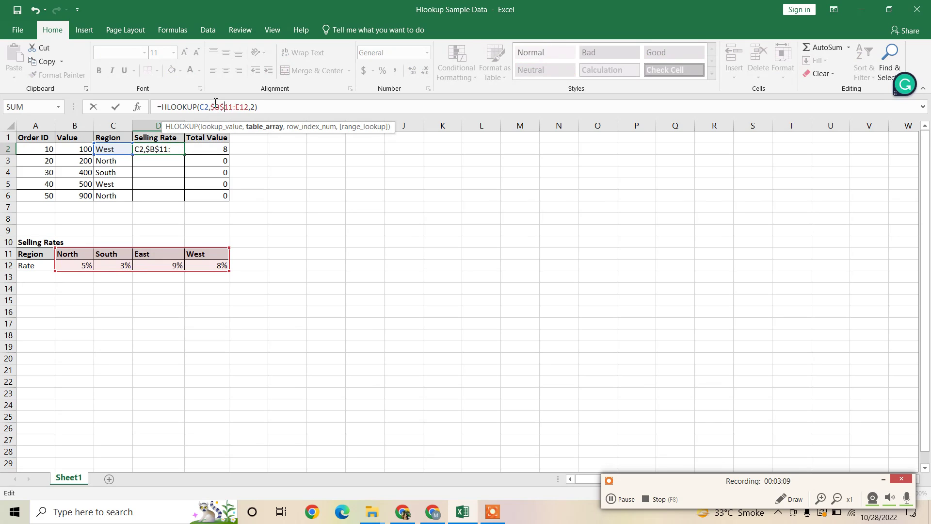
key(Right)
key(Right)
key(Right)
text($B$)
key(Return)
Step: Copy the HLOOKUP formula from D2 into D3:D6 for the remaining orders
key(Up)
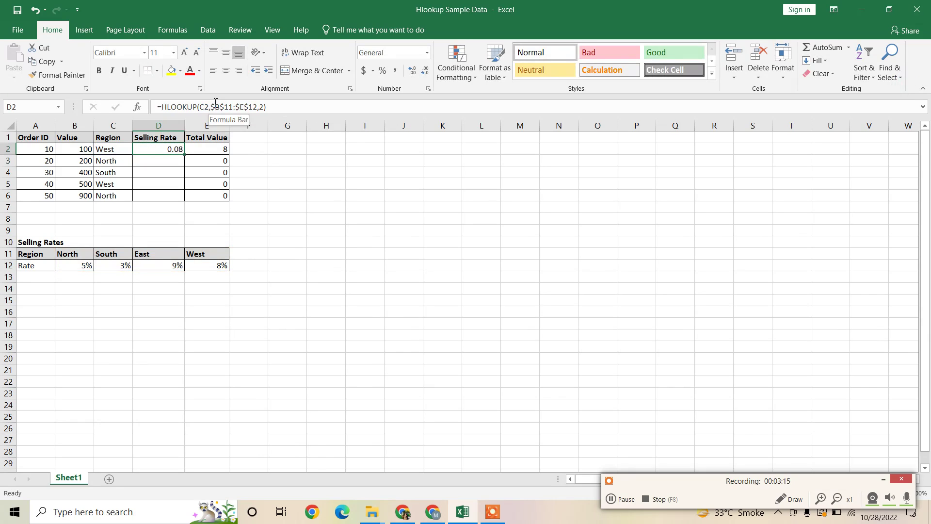
key(ctrl+c)
key(Down)
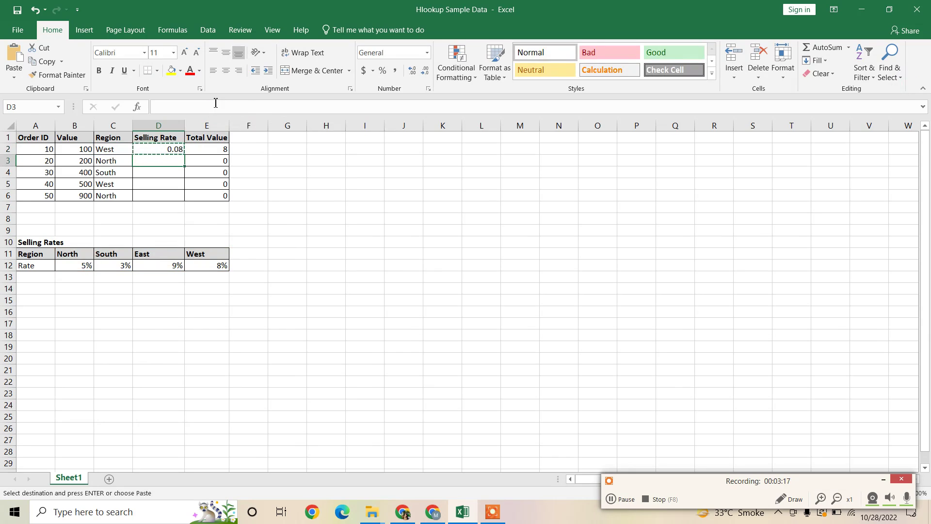
key(shift+Down)
key(shift+Down)
key(shift+Down)
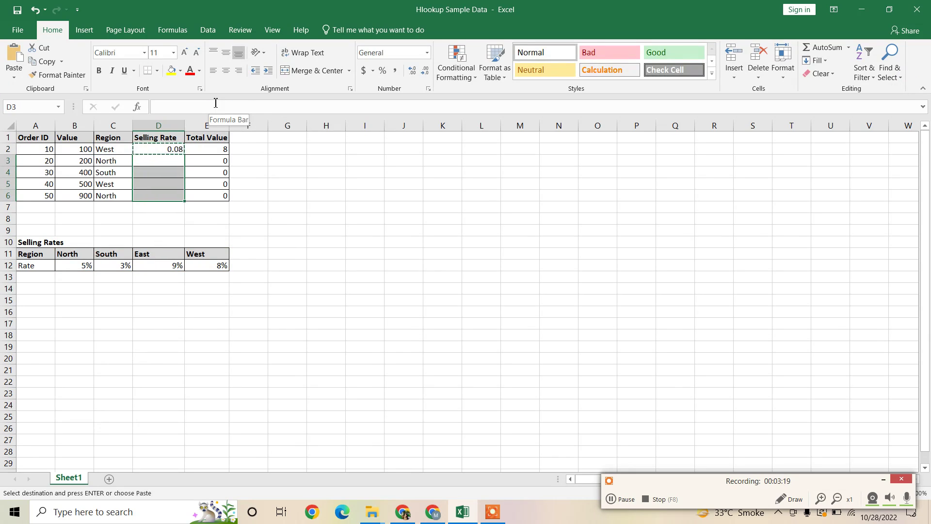
key(ctrl+v)
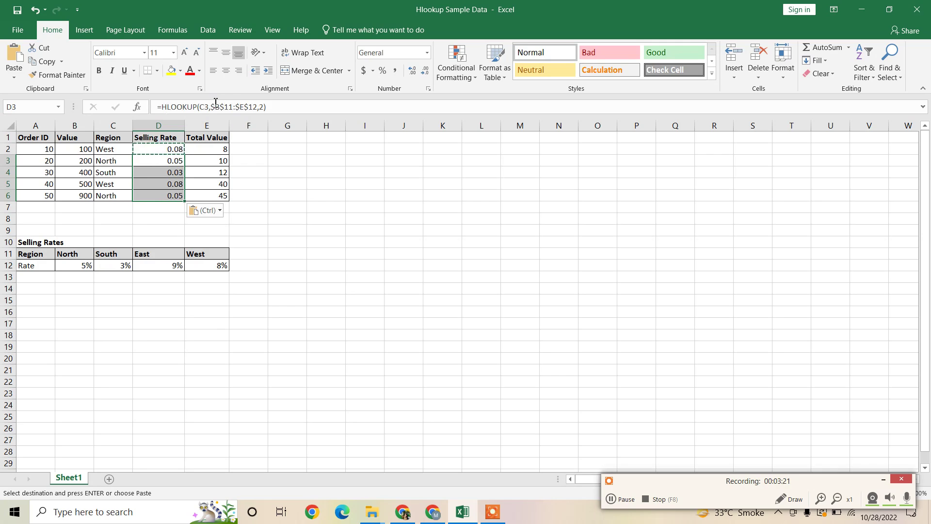
Step: Review the copied Selling Rate formulas and the Total Value formula in E2
key(Down)
key(Down)
key(Down)
key(Up)
key(Up)
key(Escape)
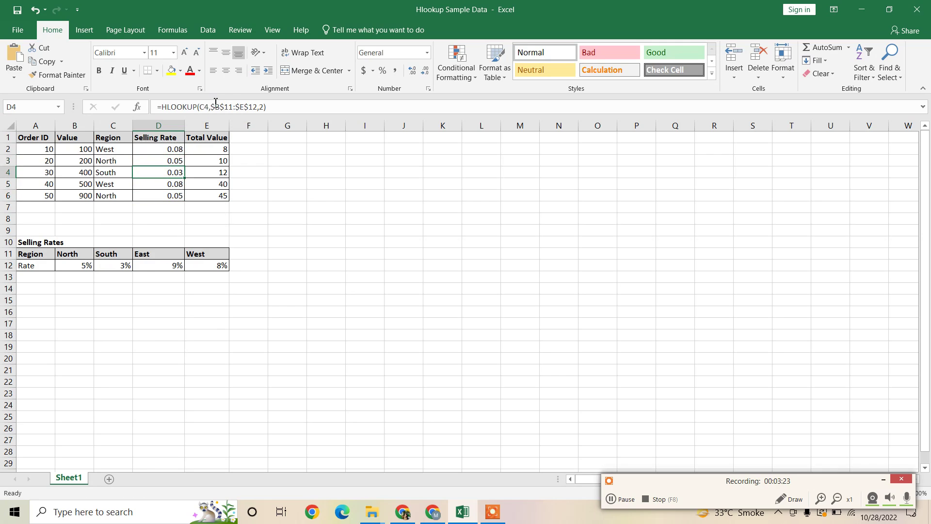
key(Up)
key(Right)
key(Right)
key(Up)
key(Left)
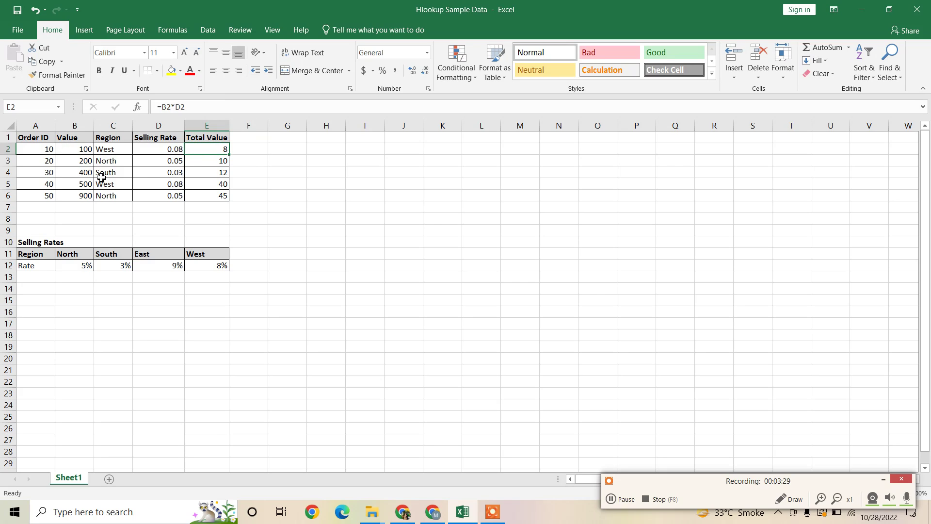
click(176, 148)
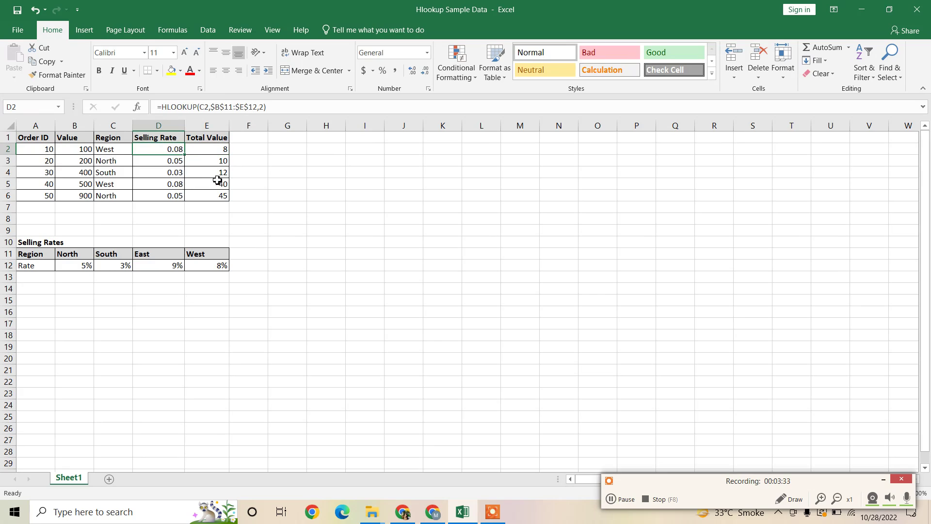
Step: Set the South region's rate in C12 of the Selling Rates table to 7%
key(Down)
key(Down)
key(Down)
key(Down)
key(Down)
key(Down)
key(Down)
key(Down)
key(Down)
key(Down)
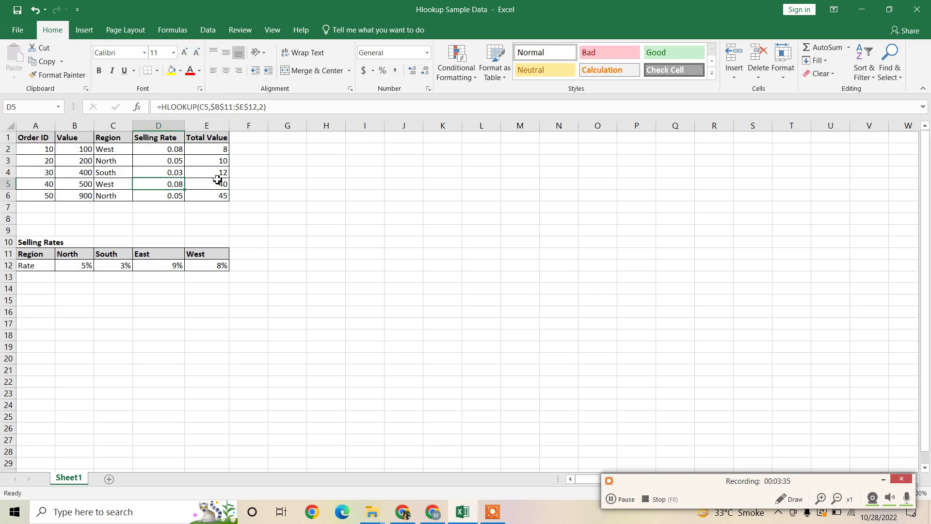
key(Left)
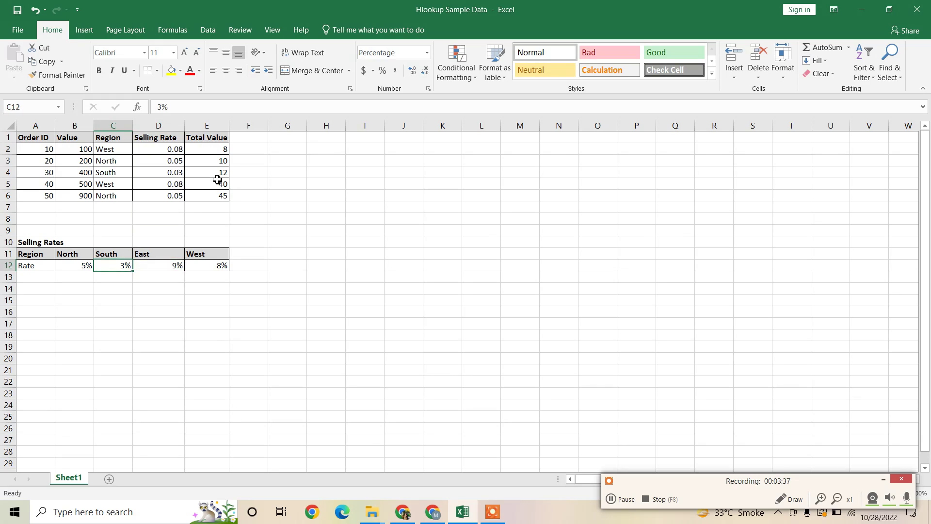
key(Up)
key(Down)
key(Right)
key(Left)
text(7)
key(Return)
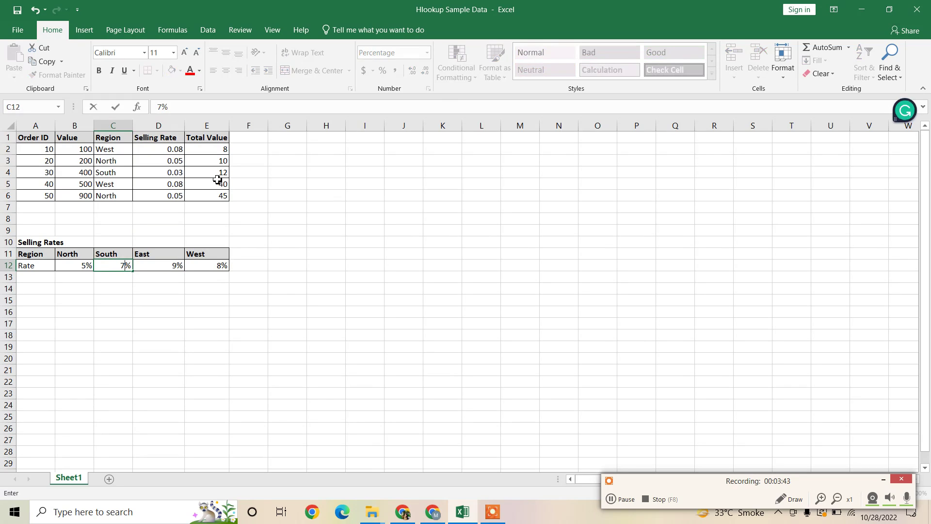
Step: Examine the selling rate and total value of the South order in row 4
key(Up)
key(Up)
key(Up)
key(Up)
key(Up)
key(Up)
key(Up)
key(Up)
key(Up)
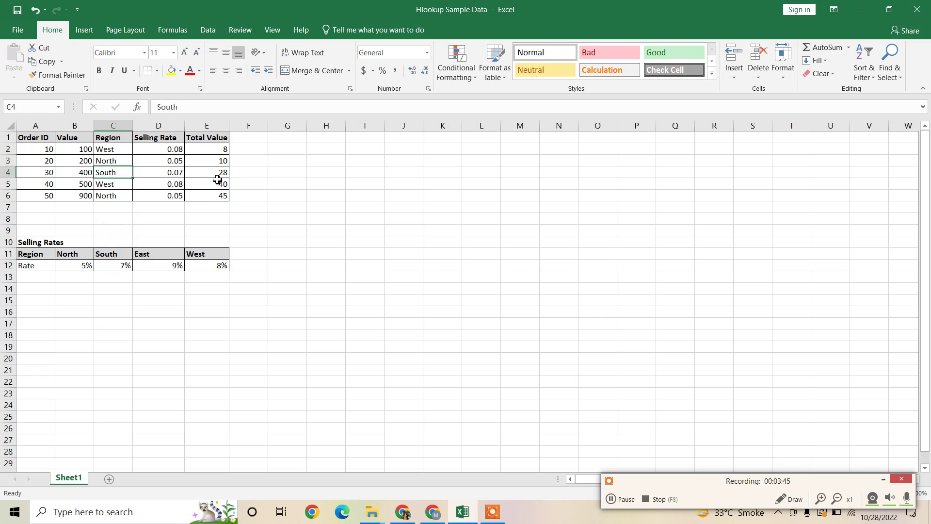
key(Left)
key(Left)
key(shift+space)
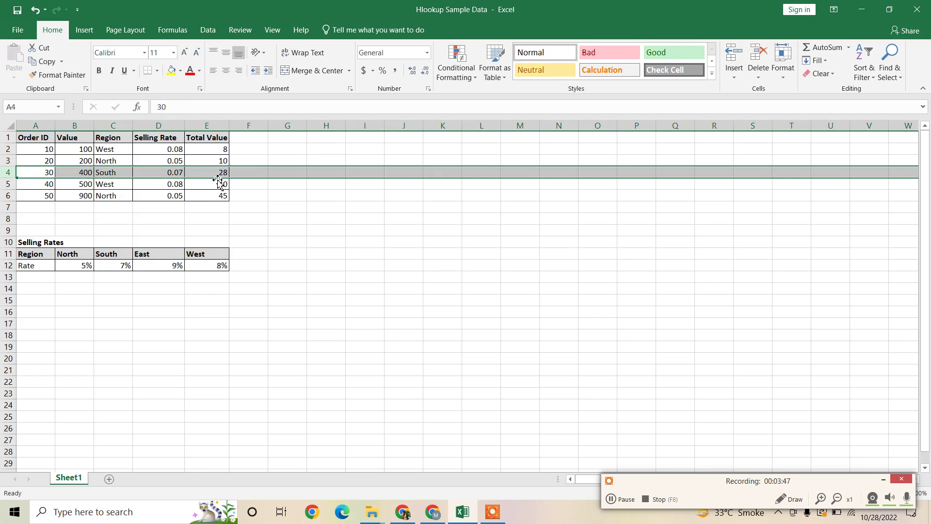
click(208, 298)
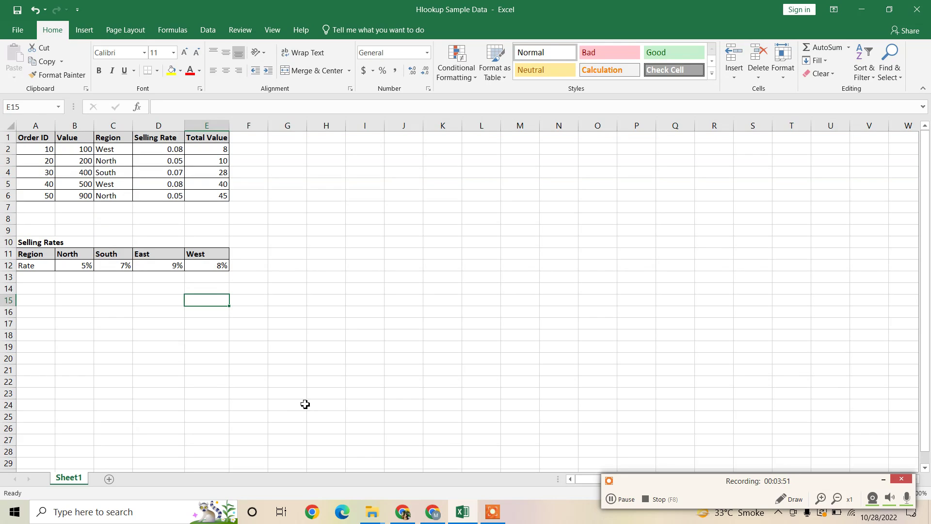